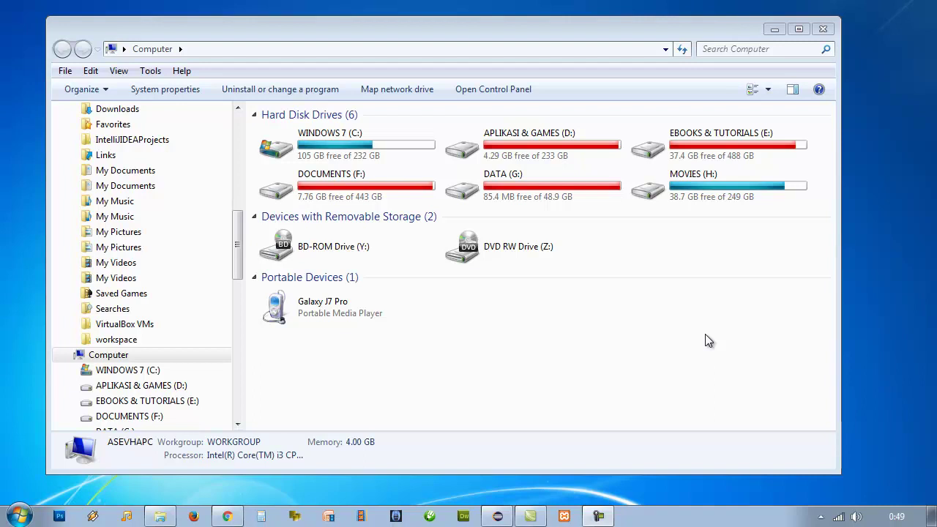
- Maximize the Computer window and check the hard disk and removable storage lists for the flash drive
left_click(427, 30)
double_click(427, 30)
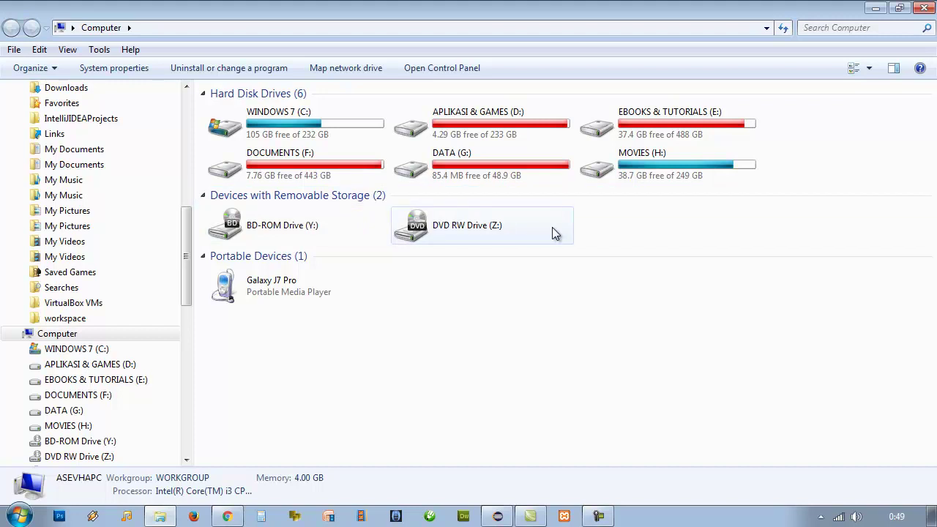
left_click(261, 240)
left_click(428, 230)
left_click_drag(630, 228, 257, 236)
left_click(628, 233)
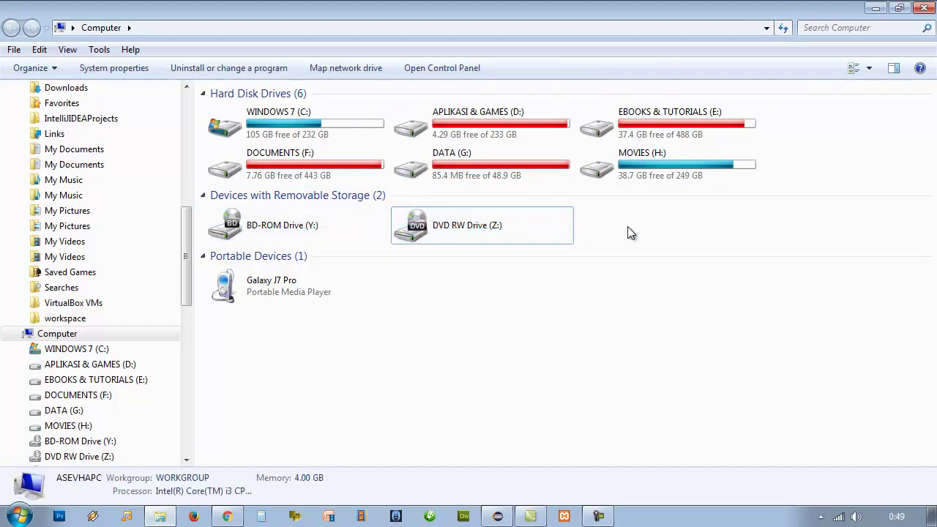
left_click_drag(839, 115, 206, 187)
left_click(523, 362)
left_click_drag(186, 269, 182, 150)
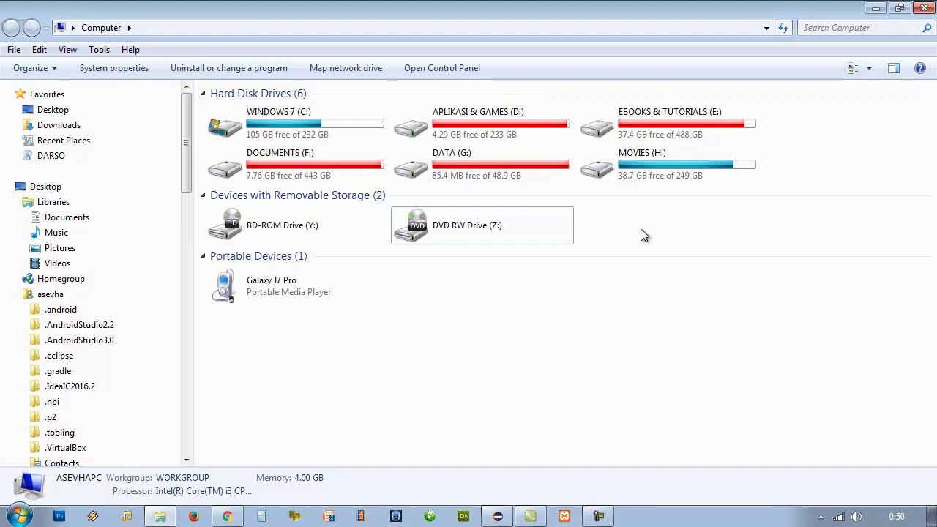
- Open Control Panel, widen its window and position it over the Computer window
left_click(18, 516)
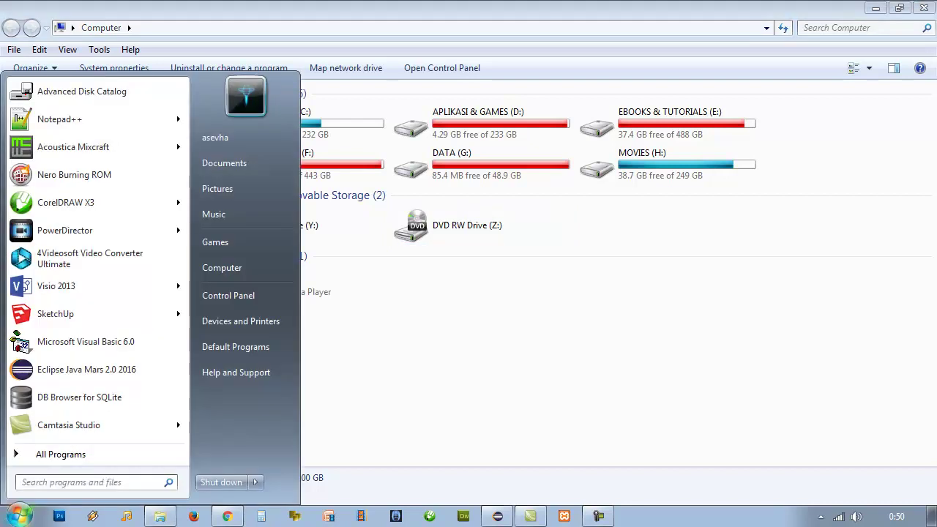
left_click(258, 300)
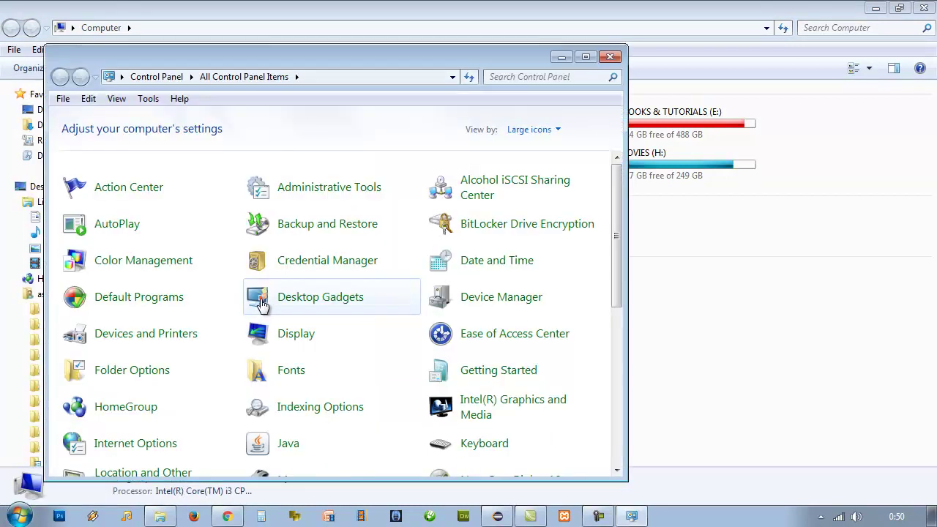
left_click_drag(302, 66, 419, 47)
left_click_drag(738, 461, 864, 466)
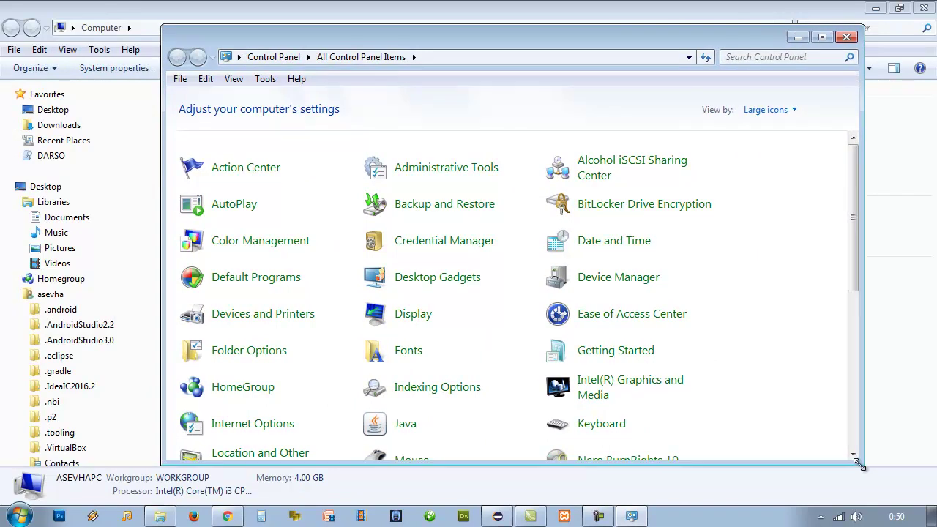
left_click_drag(511, 39, 480, 37)
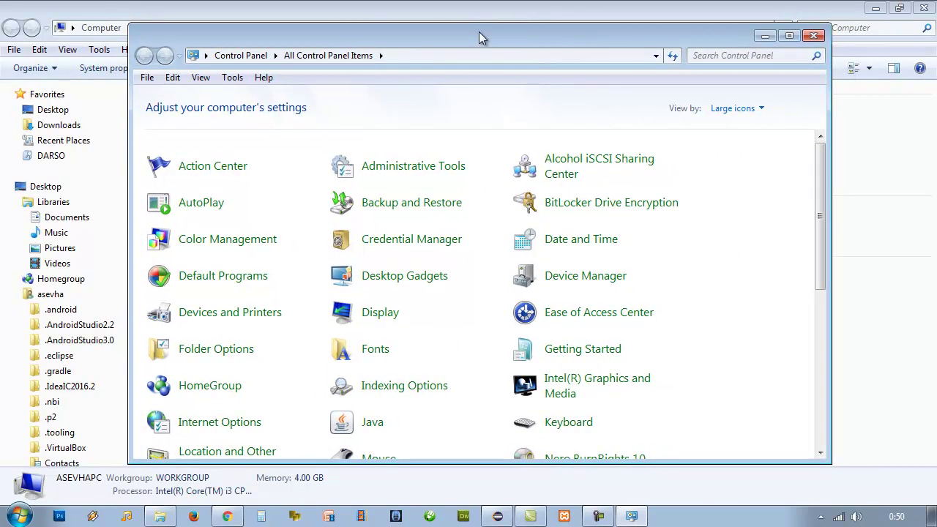
- Switch the Control Panel view to Category and back to Large icons
left_click(732, 108)
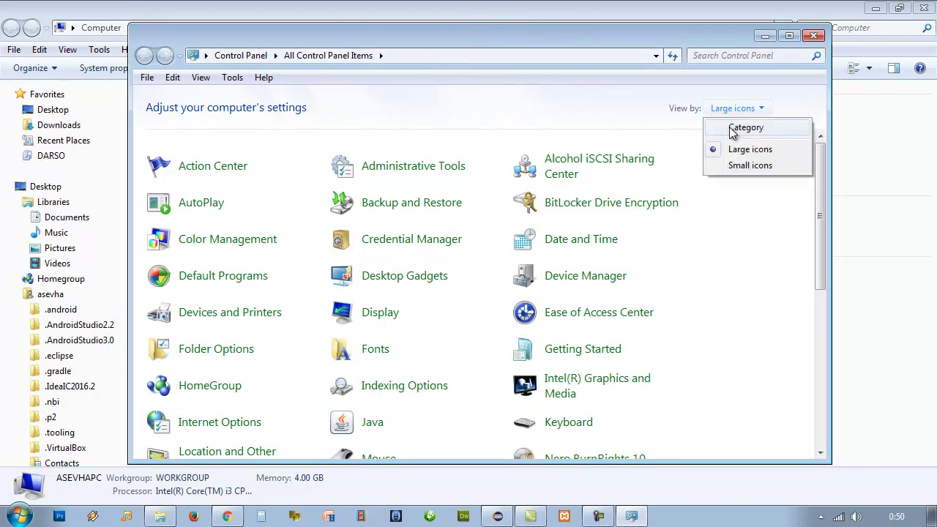
left_click(734, 126)
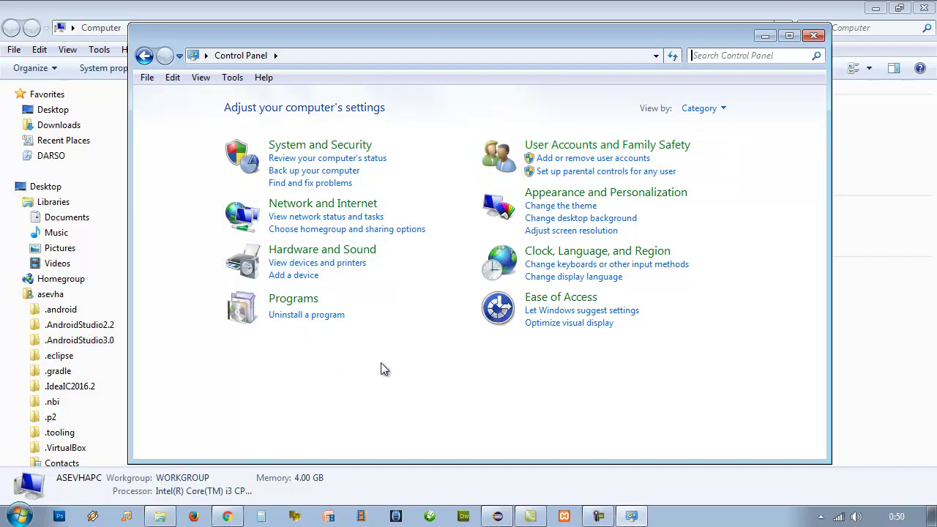
left_click(706, 109)
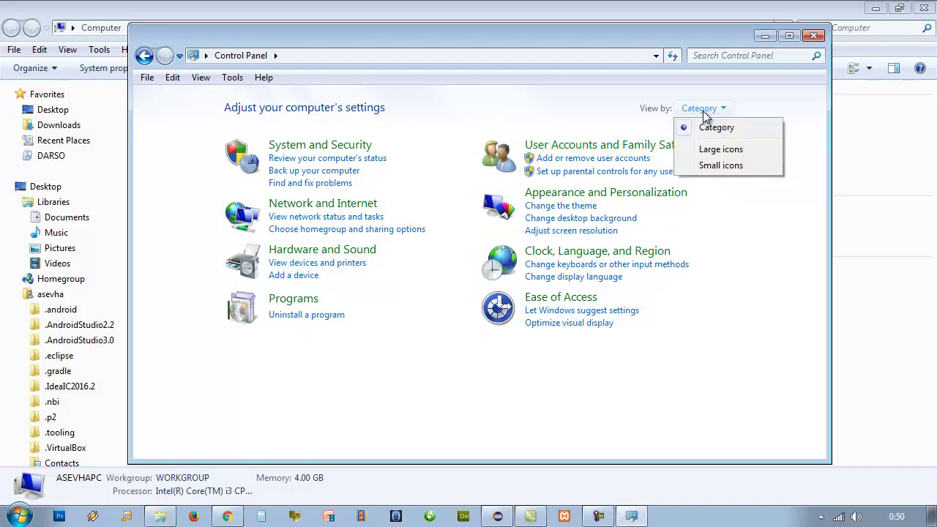
left_click(705, 150)
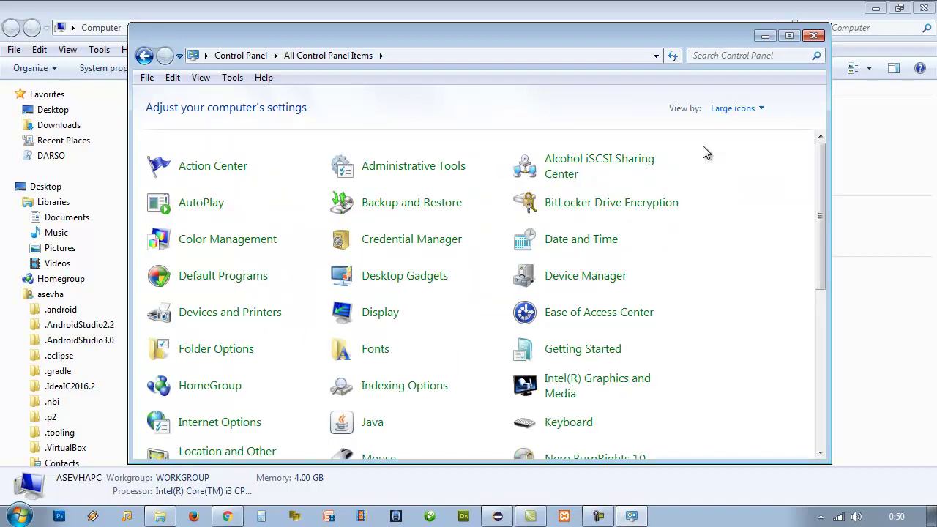
left_click(729, 110)
left_click(783, 98)
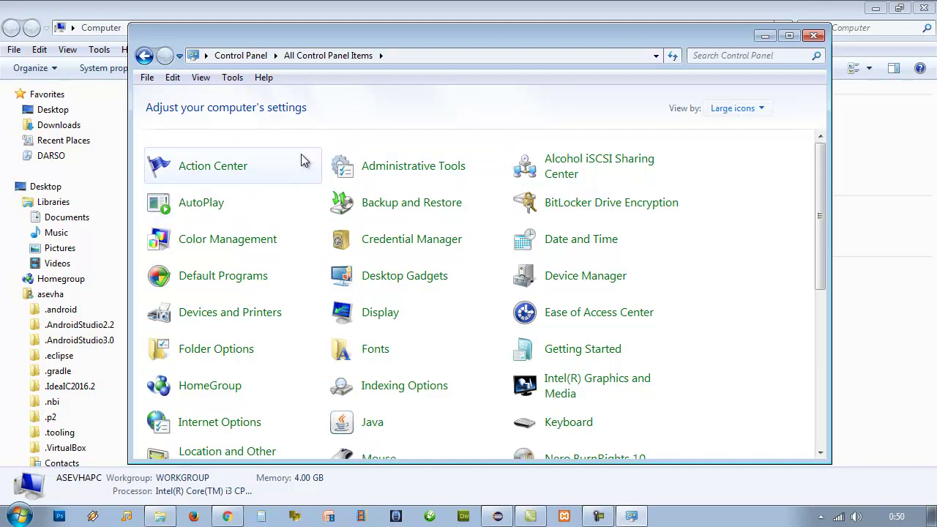
- Launch Computer Management from Administrative Tools and maximize its window
left_click(415, 173)
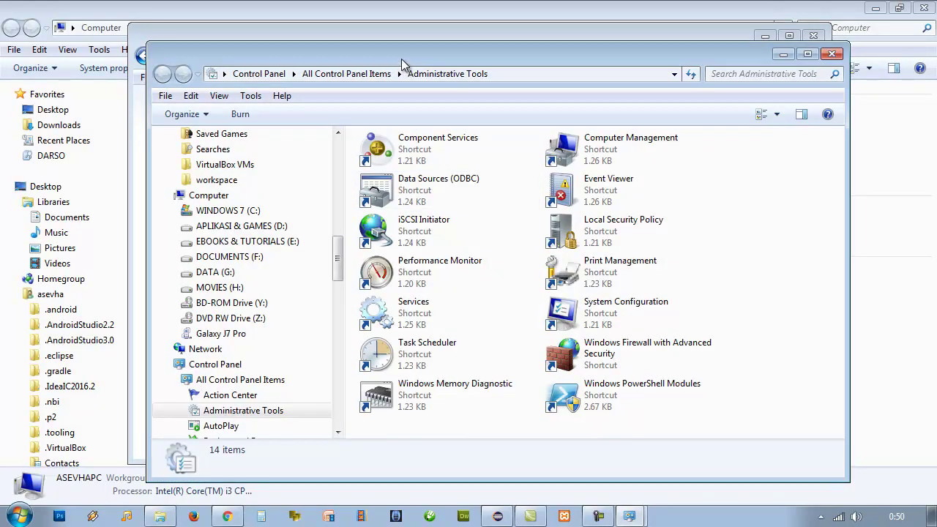
left_click(618, 154)
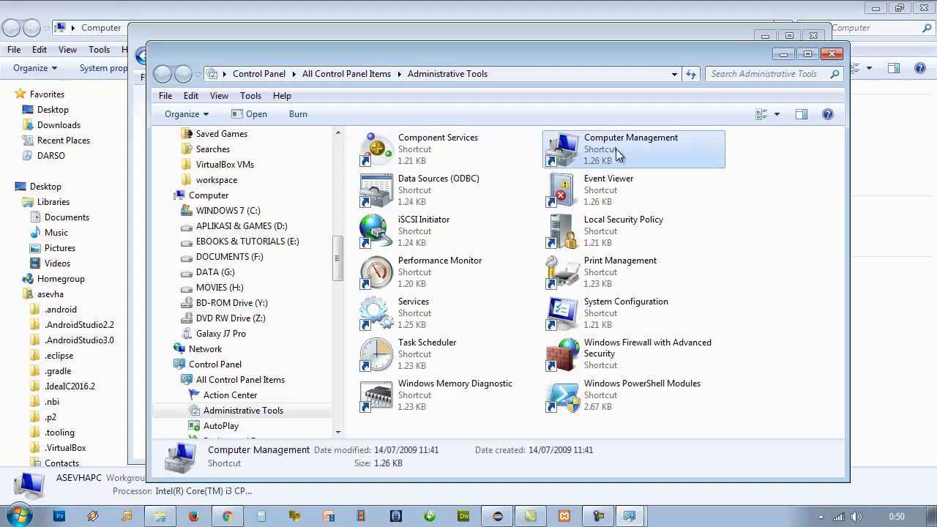
double_click(619, 154)
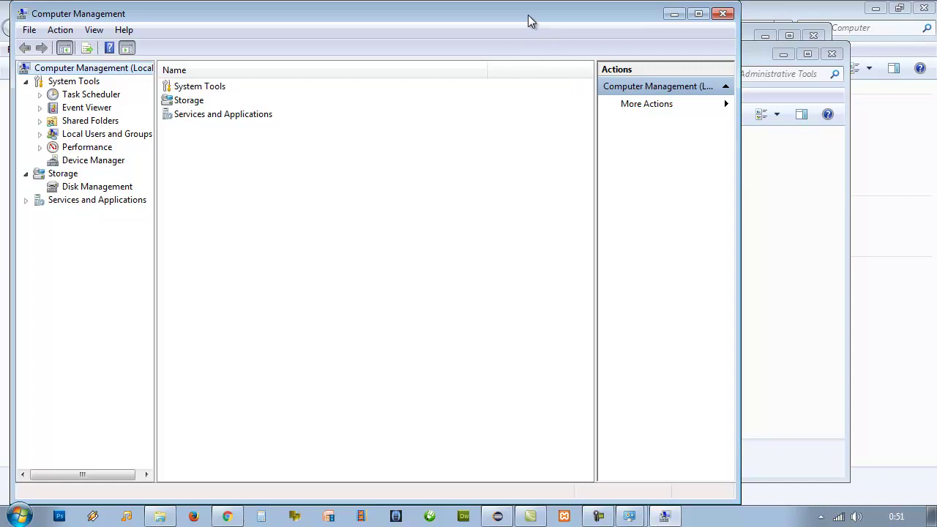
double_click(528, 15)
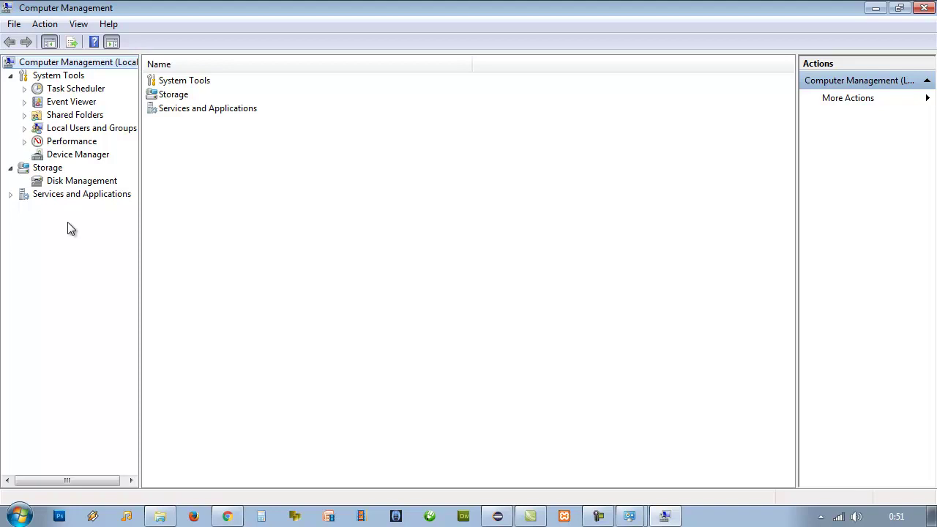
- Show Disk Management under Storage and enlarge the graphical disk layout area
left_click(46, 169)
left_click(61, 182)
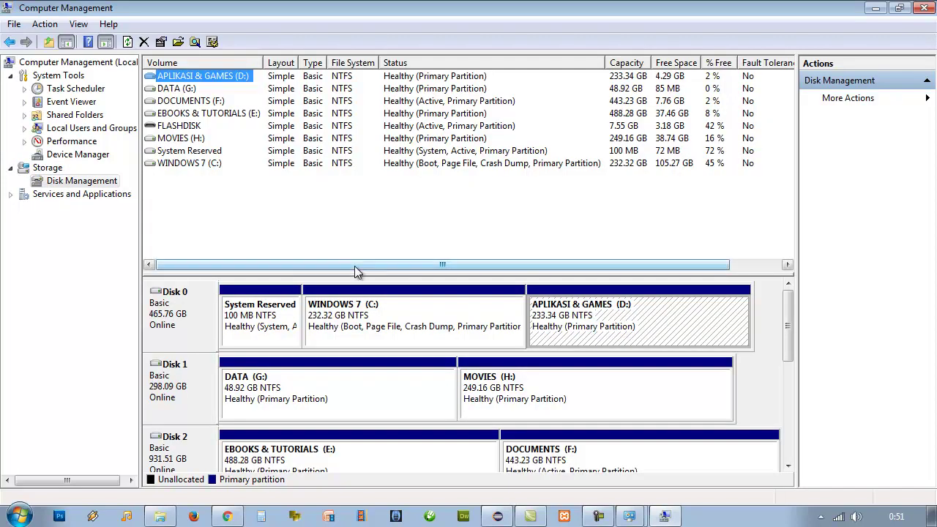
left_click_drag(355, 270, 350, 201)
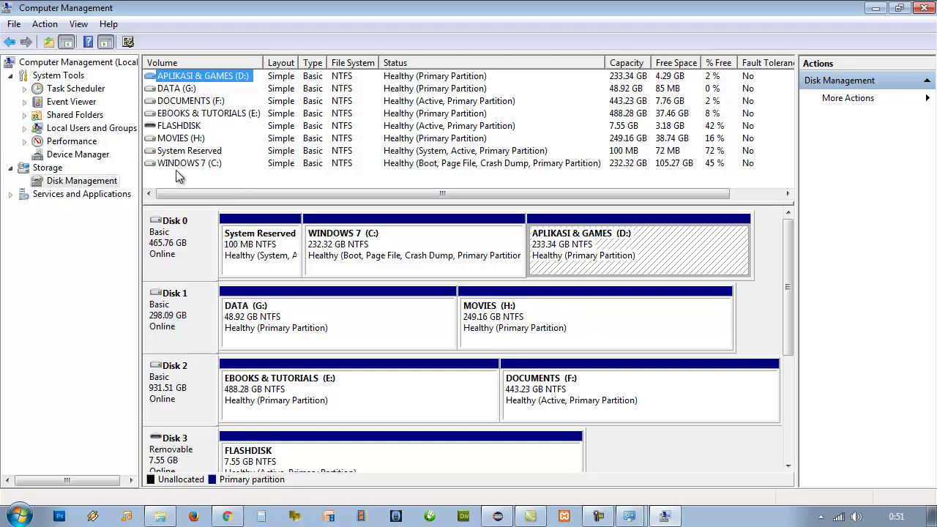
- Select the FLASHDISK volume and compare it with the drives listed in the Computer window
left_click(175, 126)
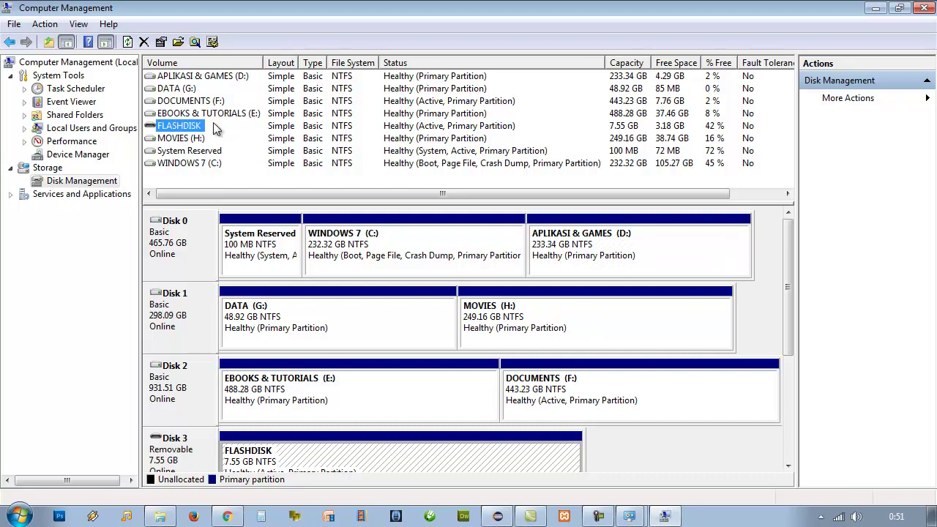
left_click(190, 130)
key("super")
left_click(236, 268)
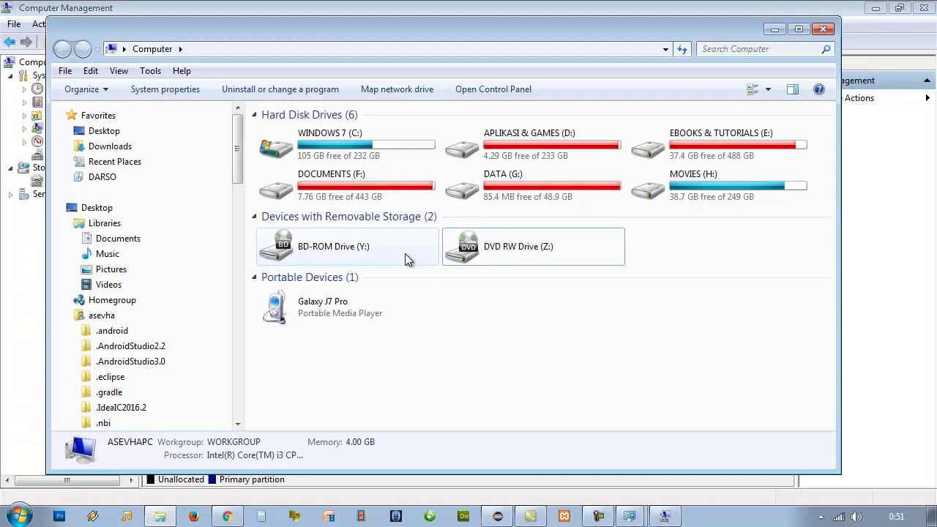
left_click(533, 11)
mouse_move(784, 250)
left_mouse_down()
mouse_move(787, 343)
mouse_move(791, 234)
left_mouse_up()
- Assign drive letter X to the FLASHDISK volume
right_click(182, 129)
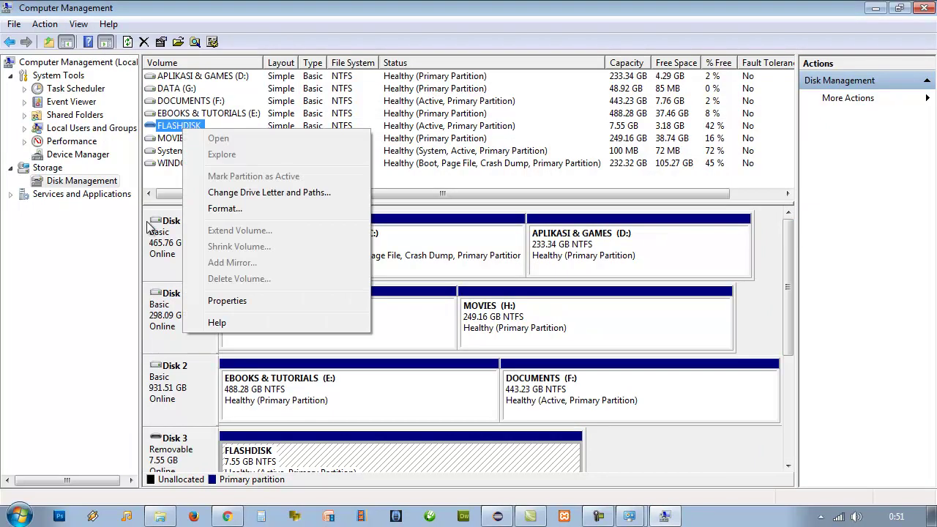
left_click(324, 193)
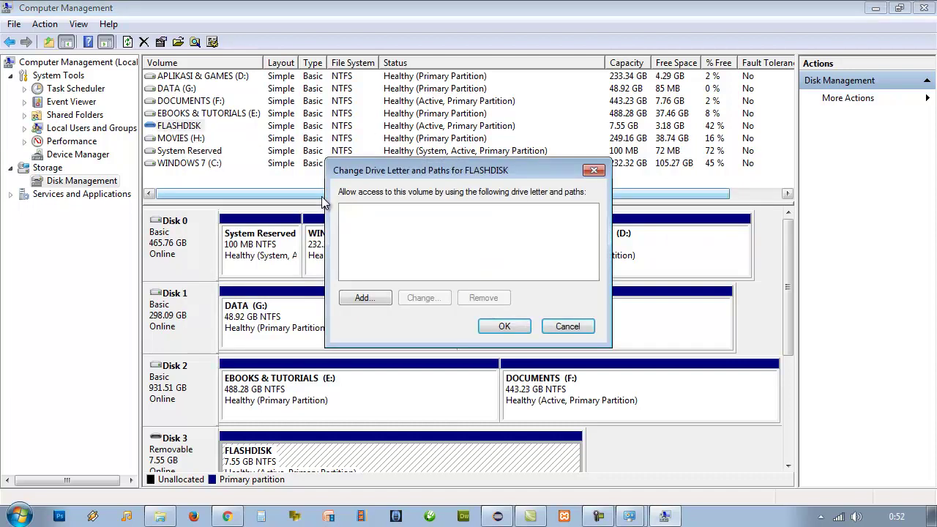
left_click_drag(406, 170, 401, 236)
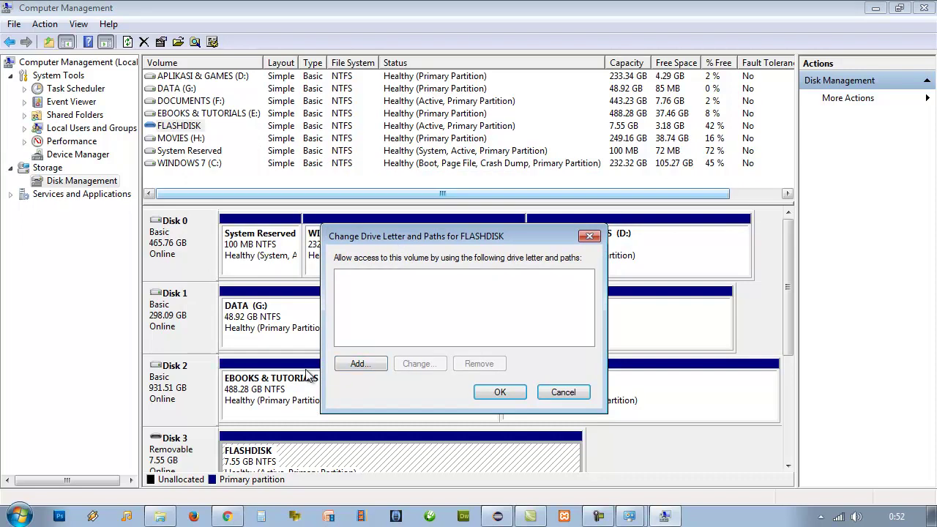
left_click_drag(379, 244, 375, 181)
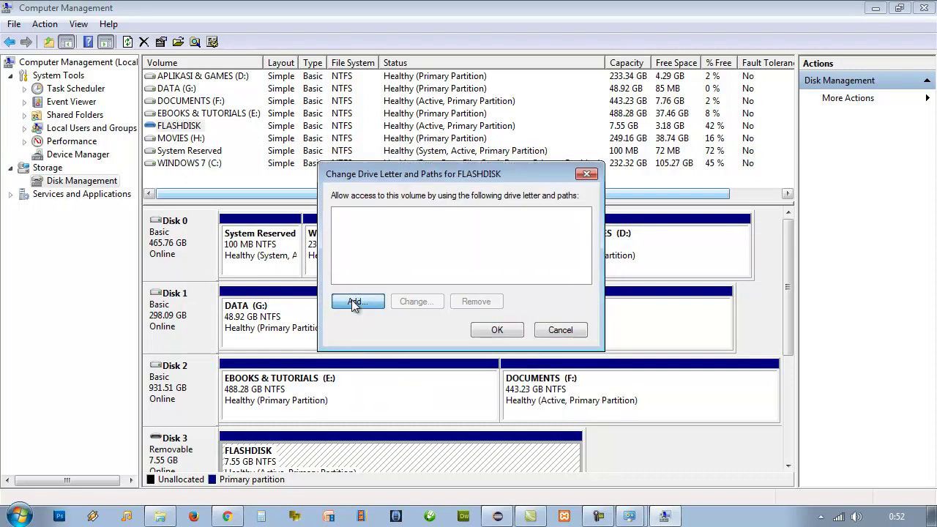
left_click(353, 302)
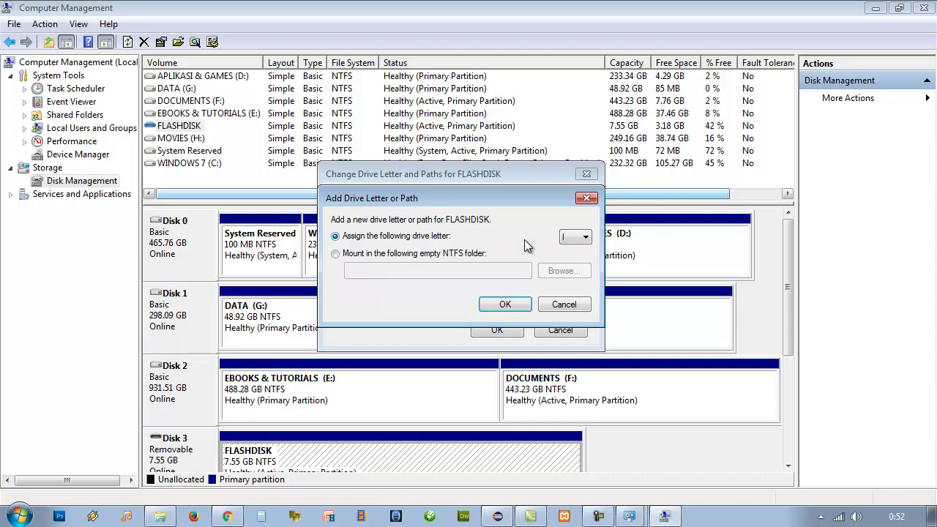
left_click(575, 236)
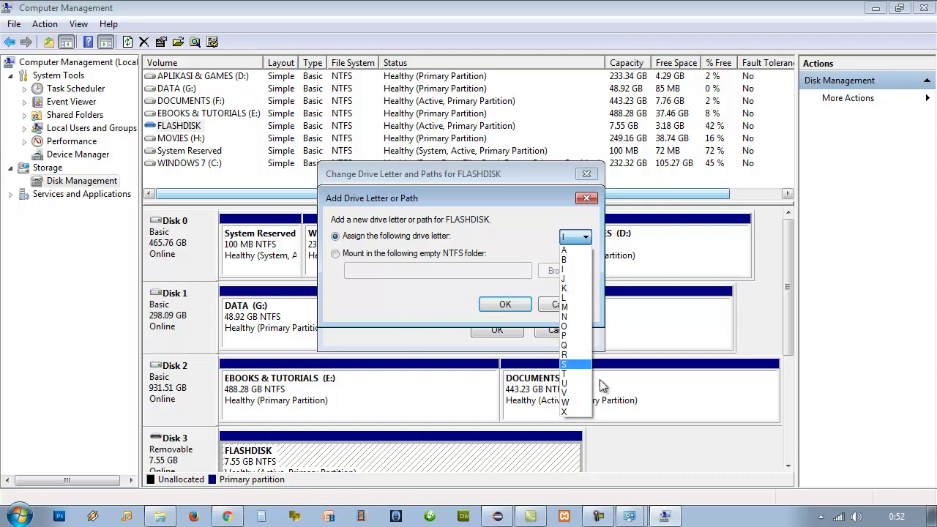
left_click(565, 413)
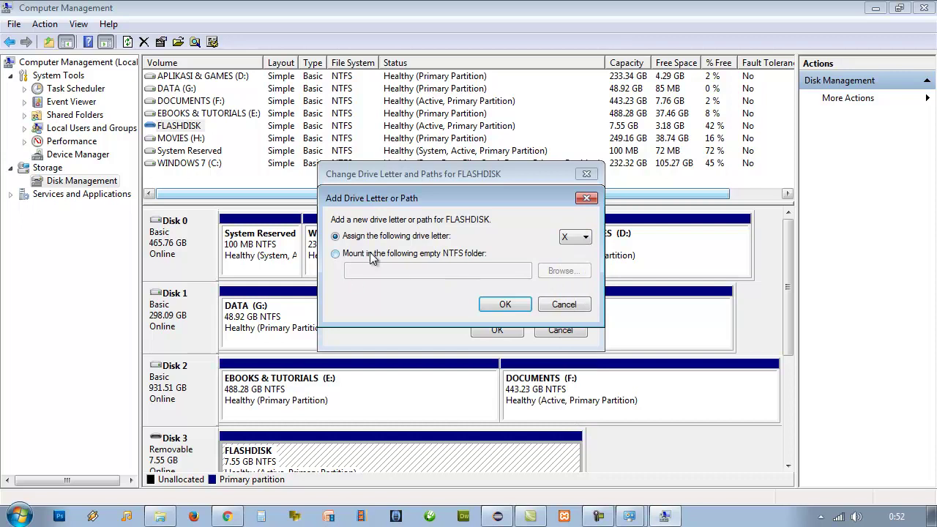
left_click(506, 303)
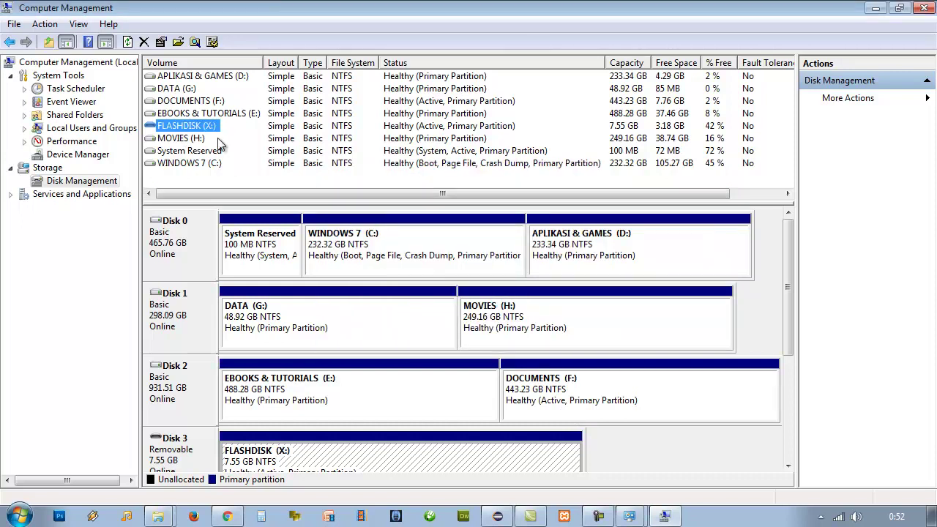
- Switch to the Computer window and inspect the volume label in the properties of removable drive X:
right_click(157, 517)
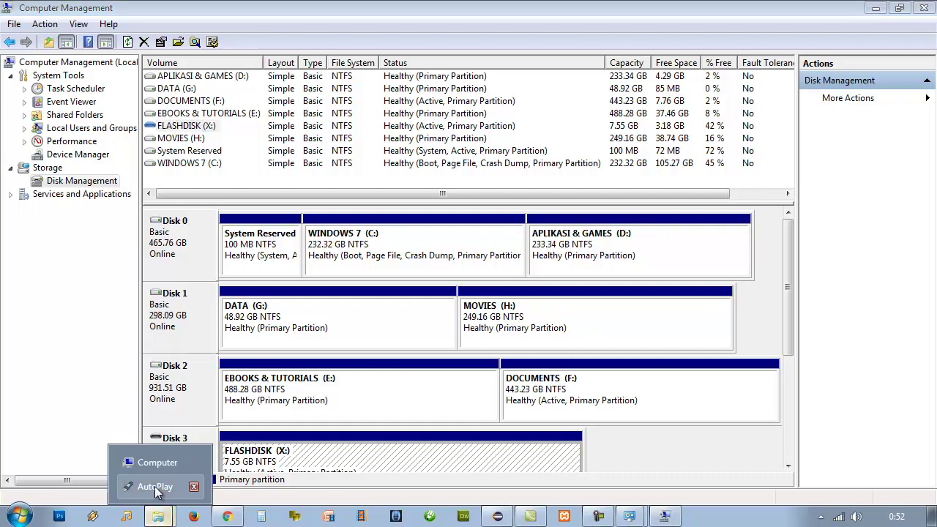
left_click(157, 462)
left_click(685, 256)
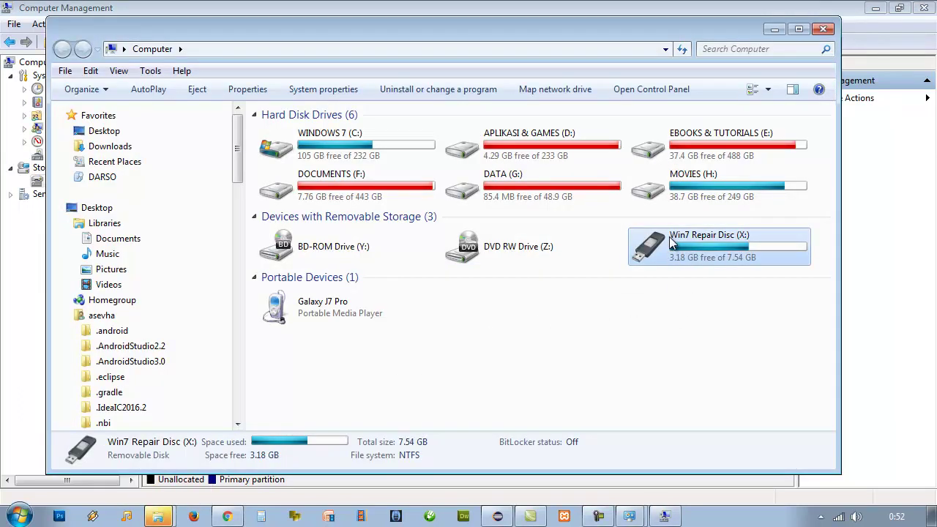
right_click(672, 243)
left_click(709, 496)
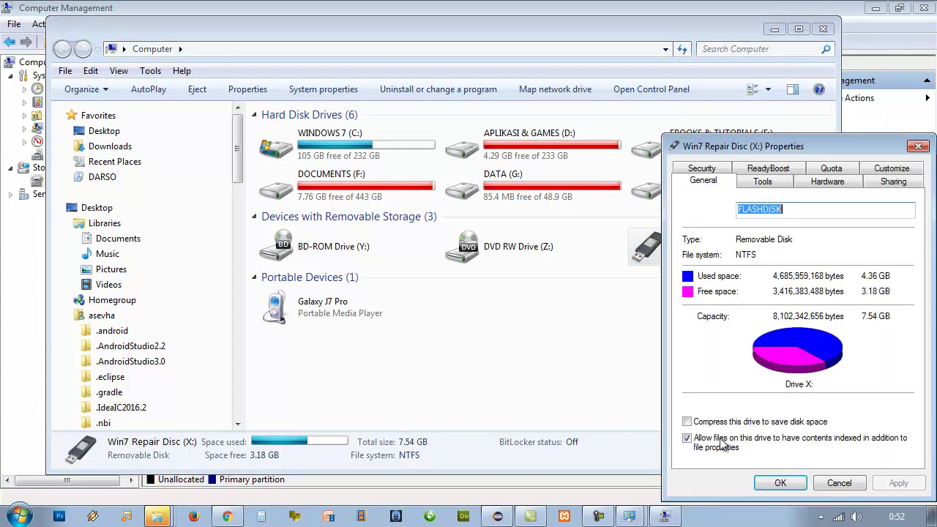
double_click(755, 210)
left_click_drag(738, 152, 434, 137)
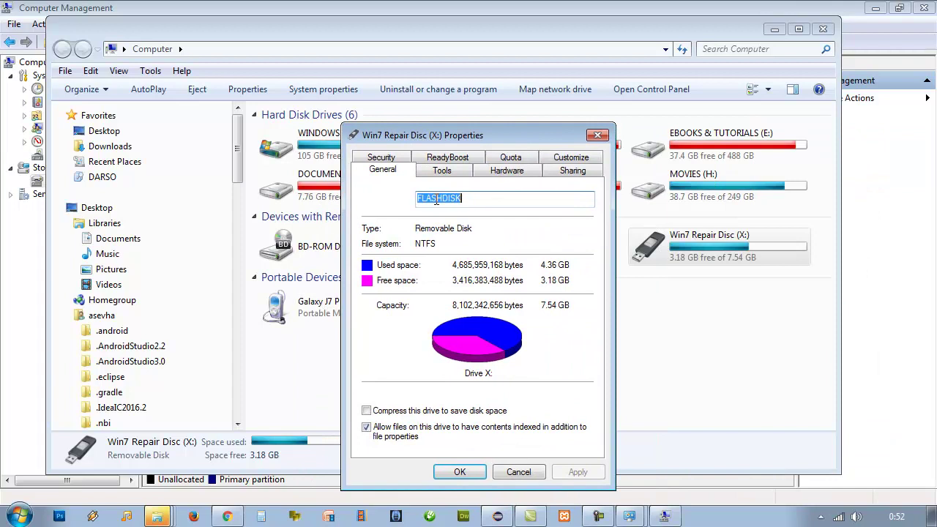